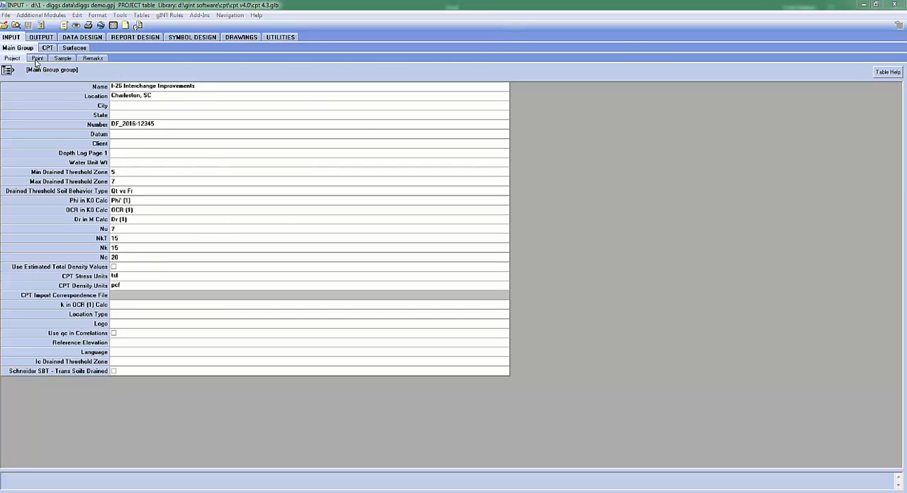
Review the Point table and the CPT data of the diggs demo project in gINT
click(37, 60)
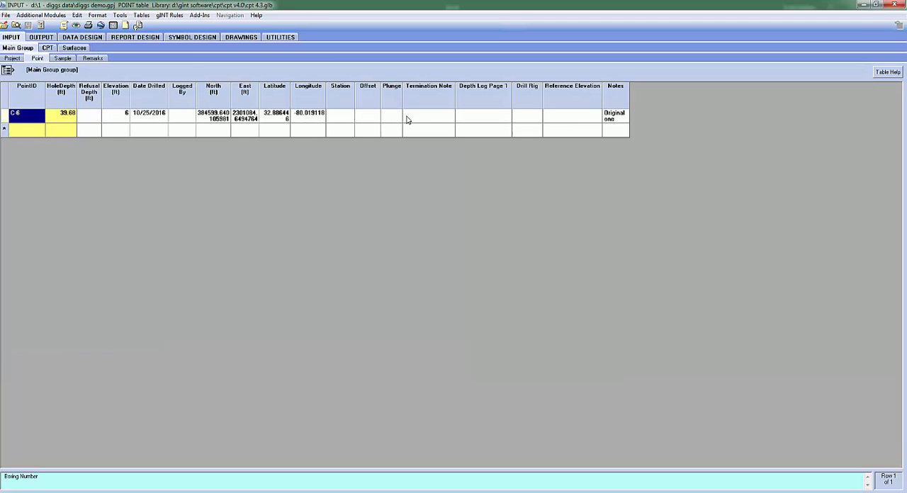
click(53, 48)
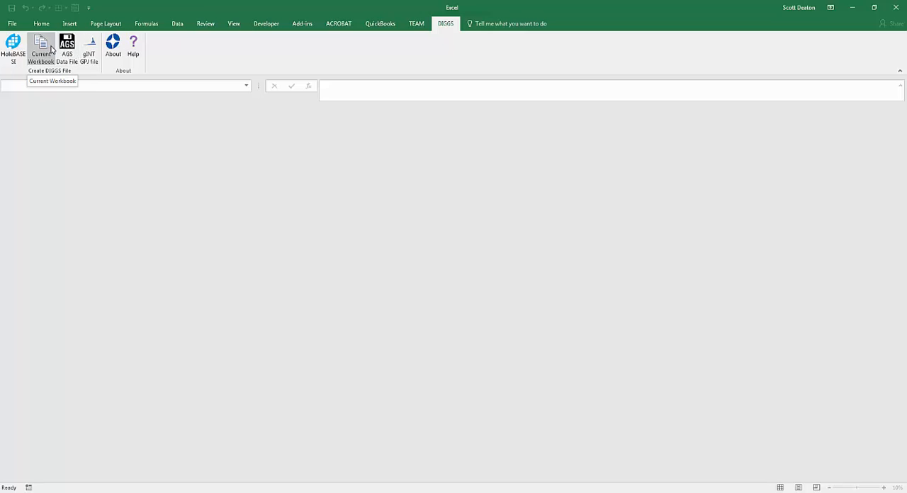
In Excel, convert the gINT project file diggs demo.gpj to a DIGGS file after choosing a mapping folder
click(89, 49)
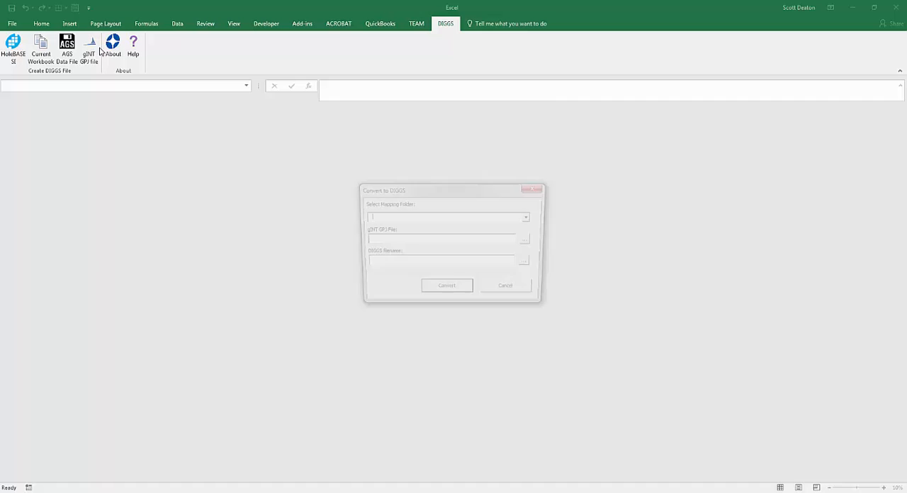
click(530, 217)
click(440, 228)
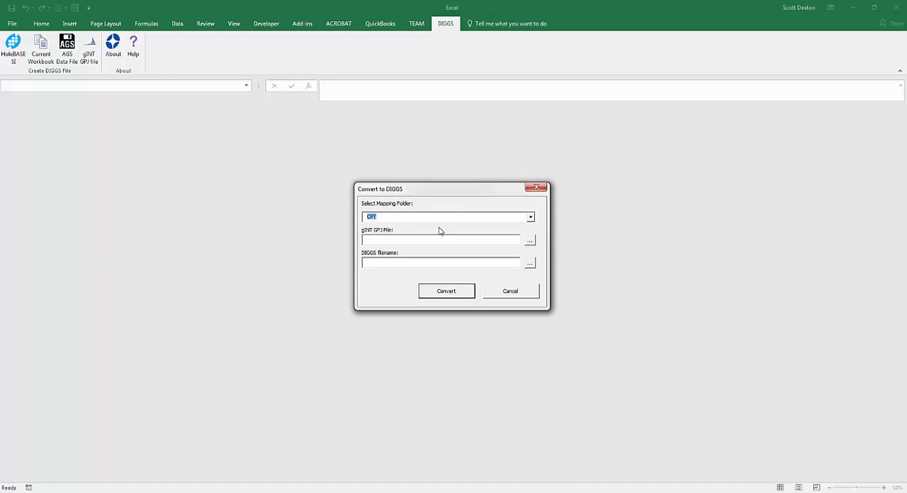
click(530, 240)
click(109, 69)
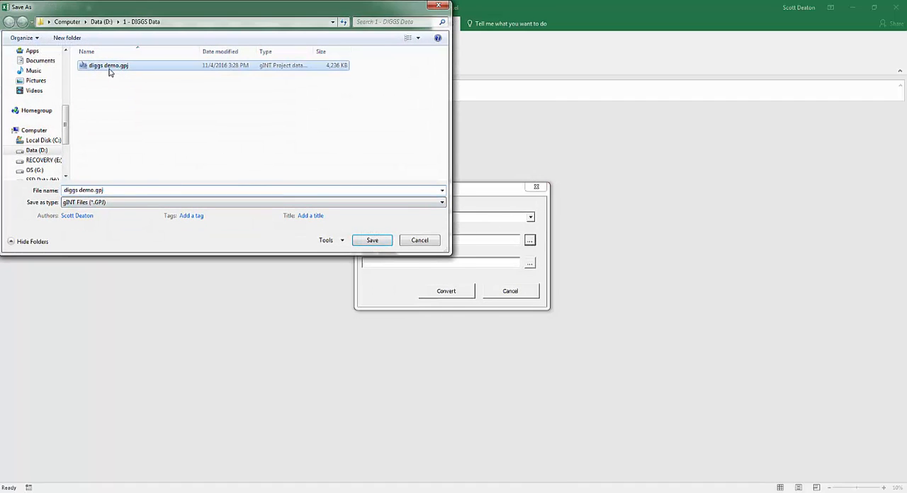
double_click(109, 71)
click(458, 293)
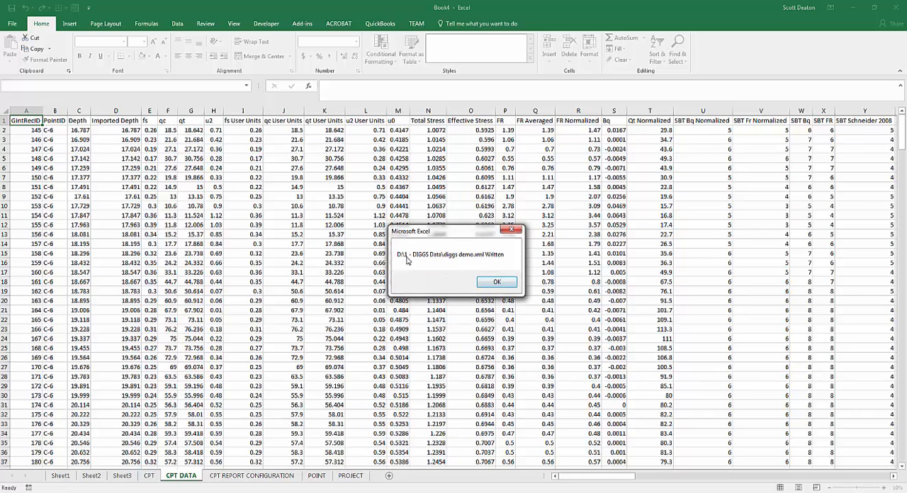
click(498, 283)
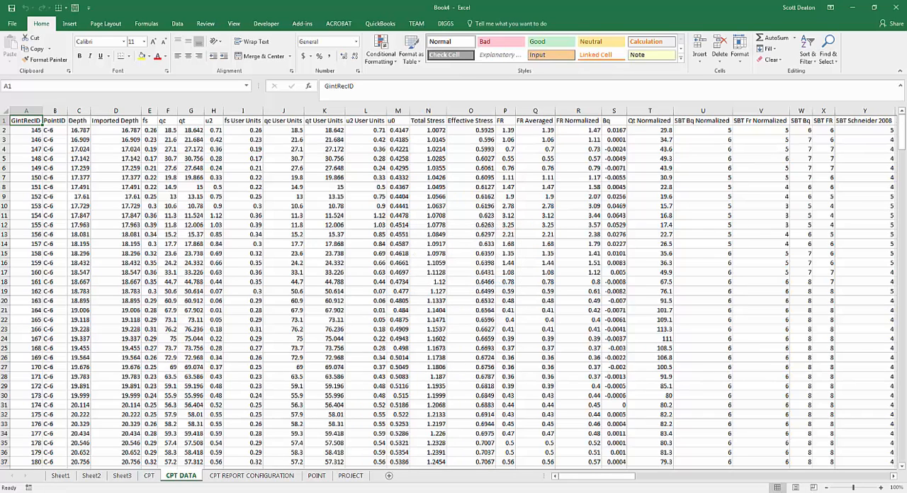
Switch to Notepad++, reload Diggs demo.XML and examine its project, sounding and linear referencing sections
click(469, 291)
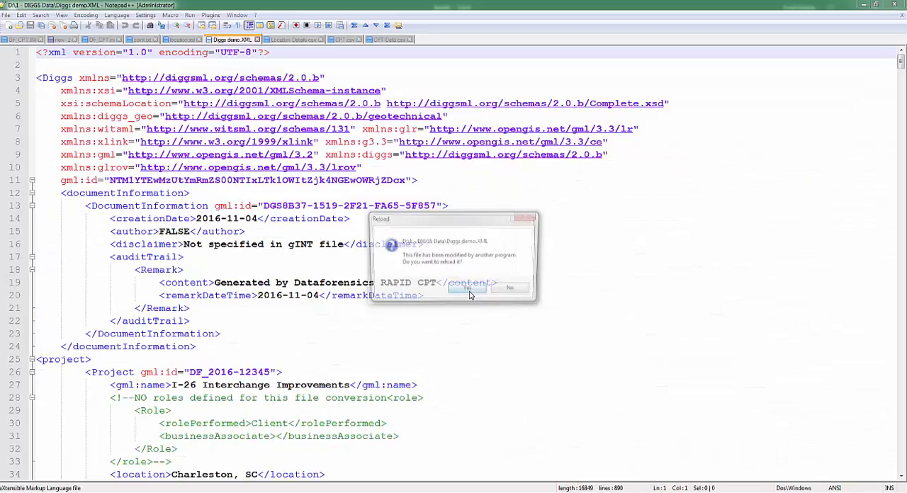
click(469, 291)
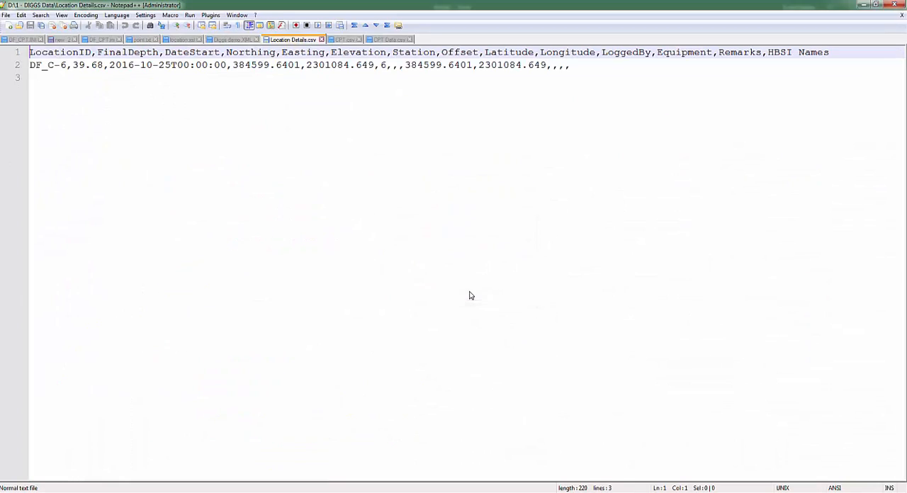
click(231, 40)
click(507, 242)
scroll(348, 142, down, 13)
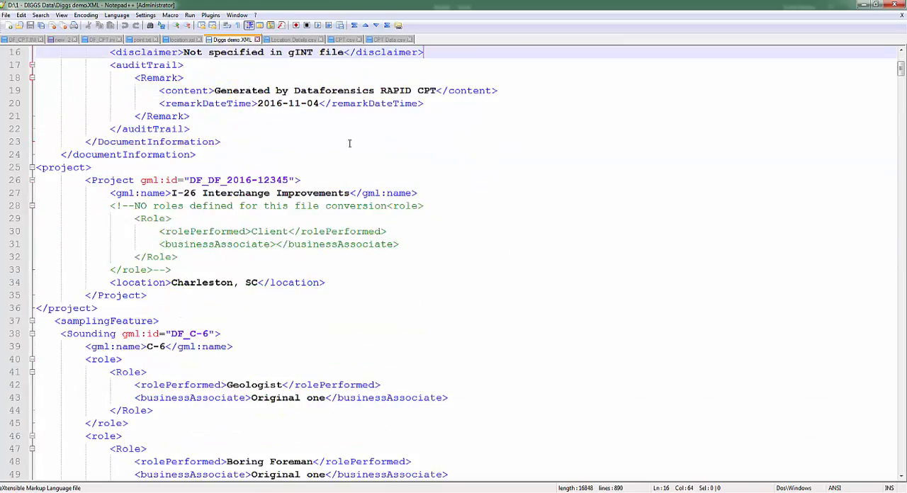
scroll(251, 95, down, 16)
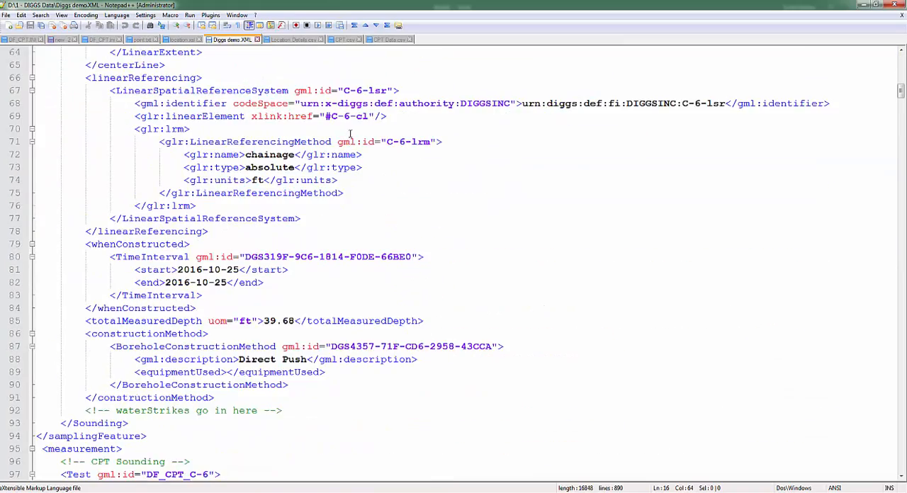
scroll(301, 162, up, 20)
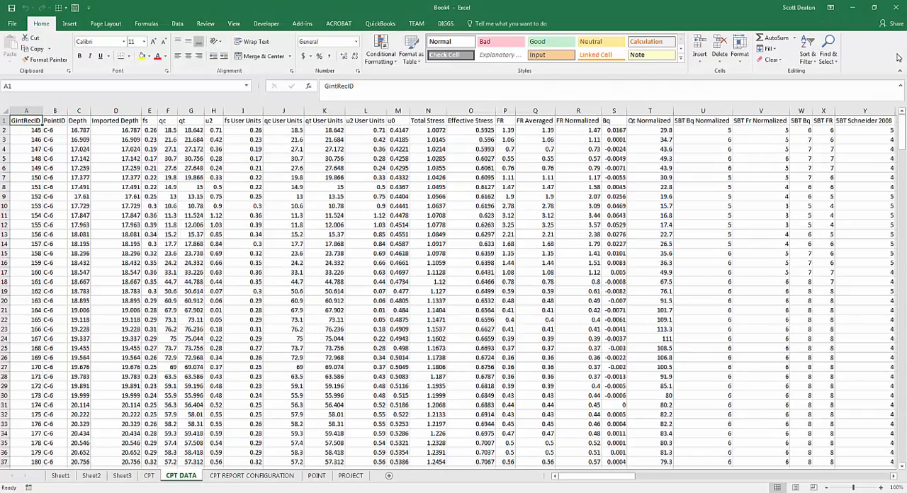
Switch to the DIGGS Conversion Tool and convert Diggs demo.XML to the HoleBASE SI file format
click(853, 7)
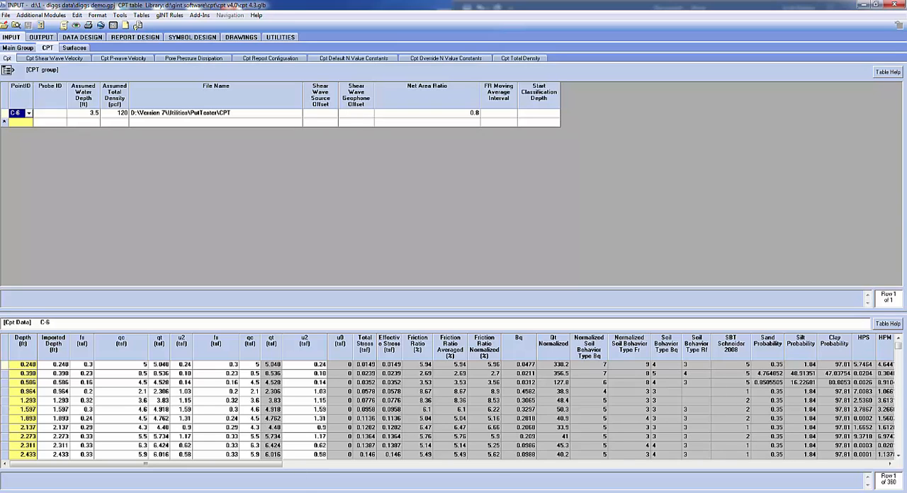
key(alt+Tab)
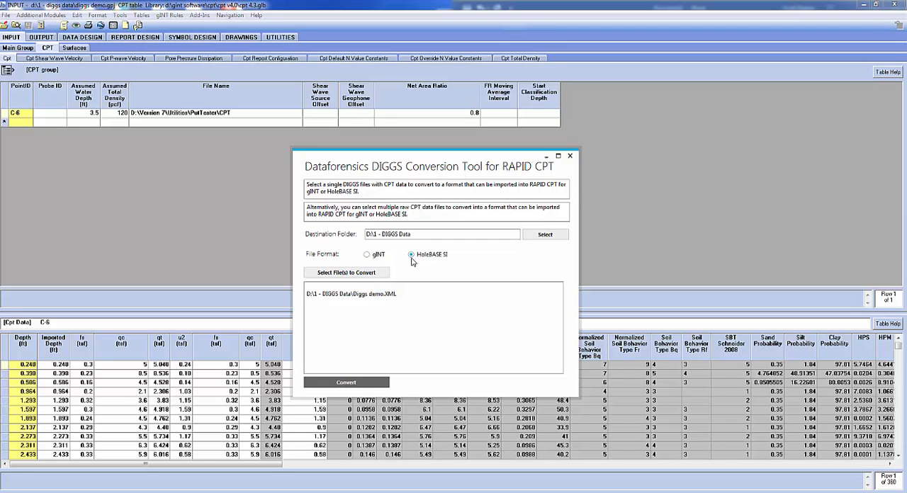
click(367, 254)
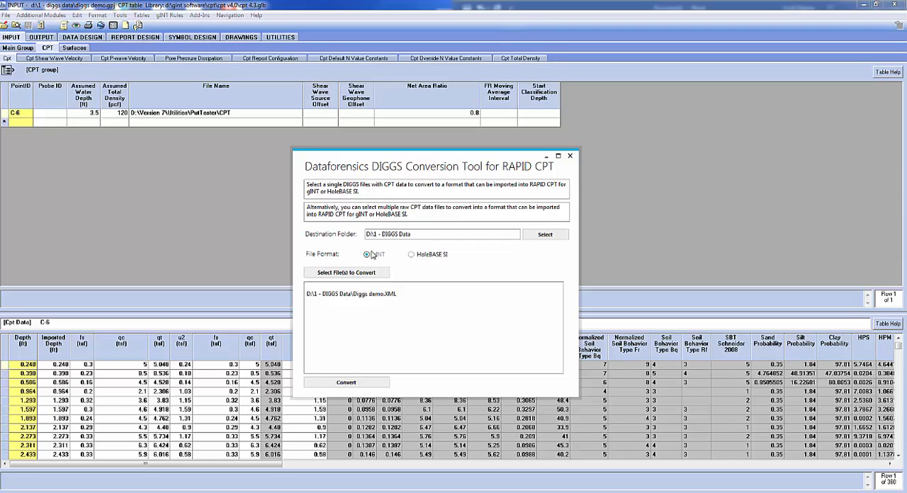
click(424, 256)
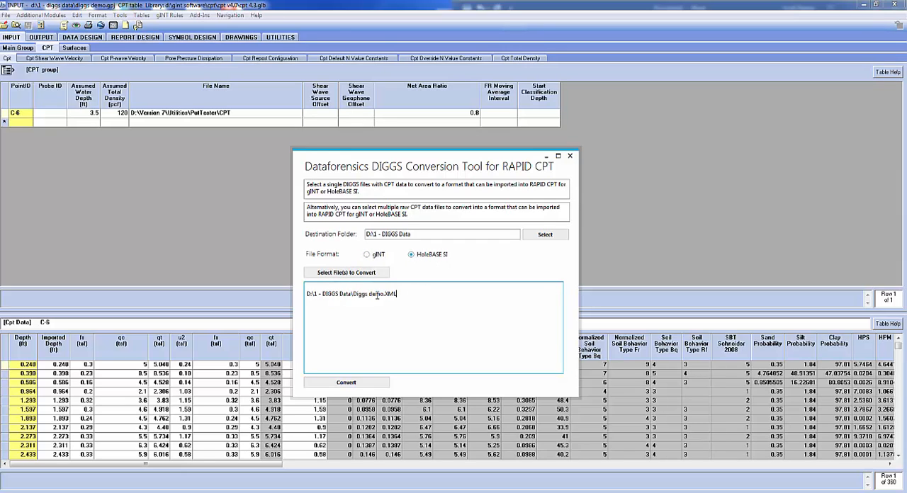
drag(410, 297, 282, 290)
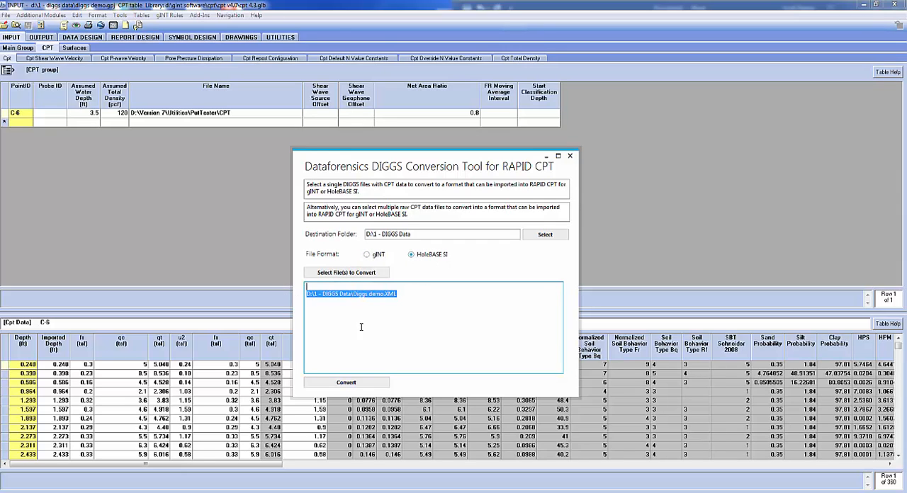
click(347, 383)
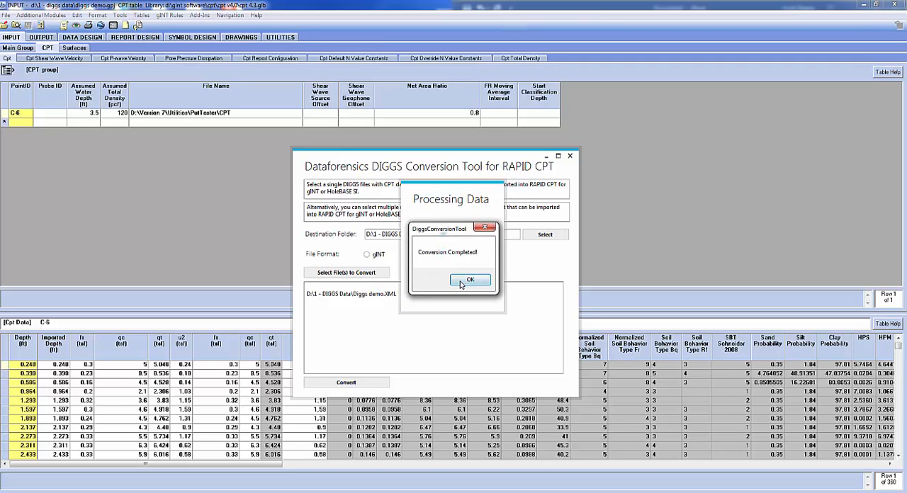
click(469, 280)
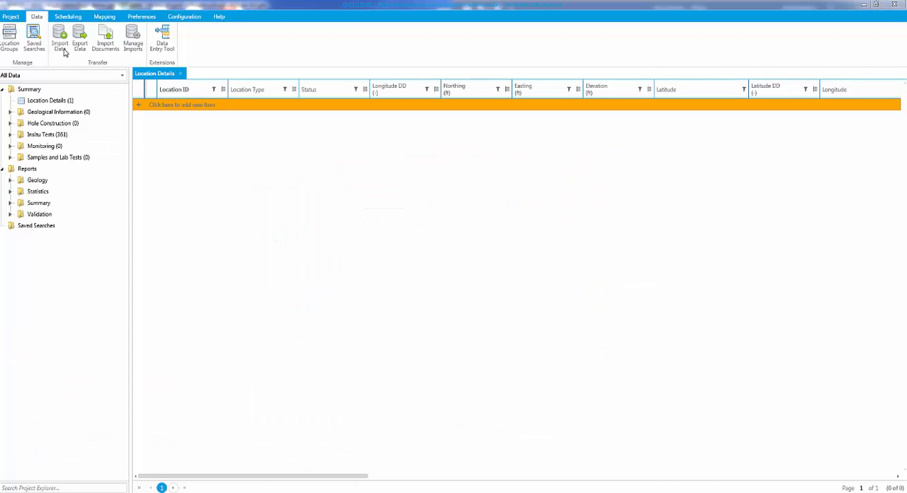
Start a data import in HoleBASE SI with file format CSV and the CPT no space mapping
click(64, 50)
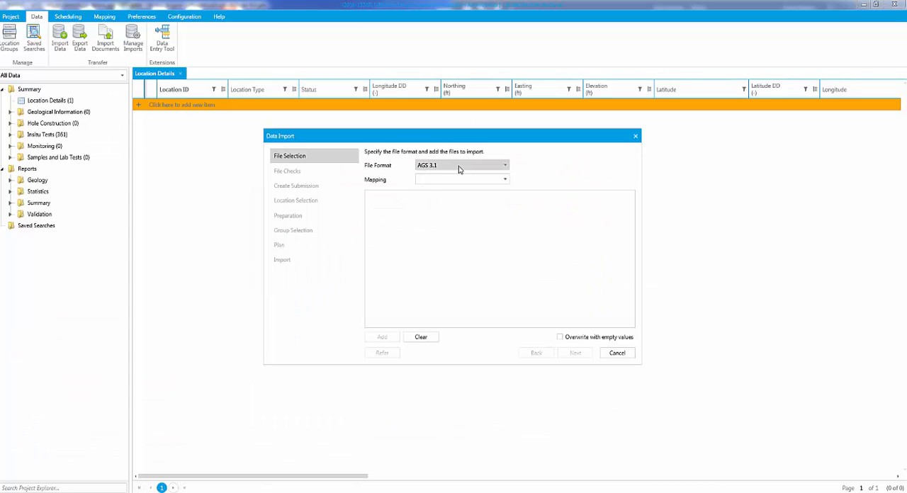
click(458, 170)
click(434, 206)
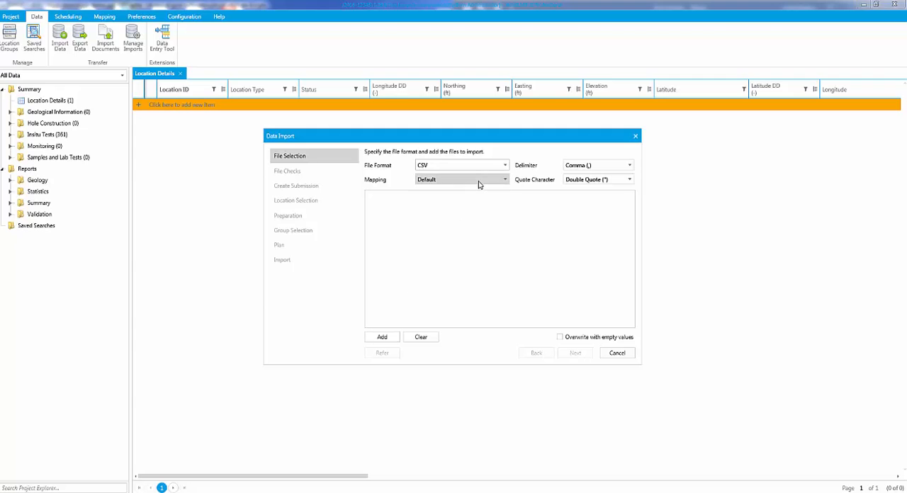
click(478, 184)
click(452, 205)
Add CPT Data.csv, CPT.csv and Location Details.csv from the 1 - DIGGS Data folder to the import
click(383, 338)
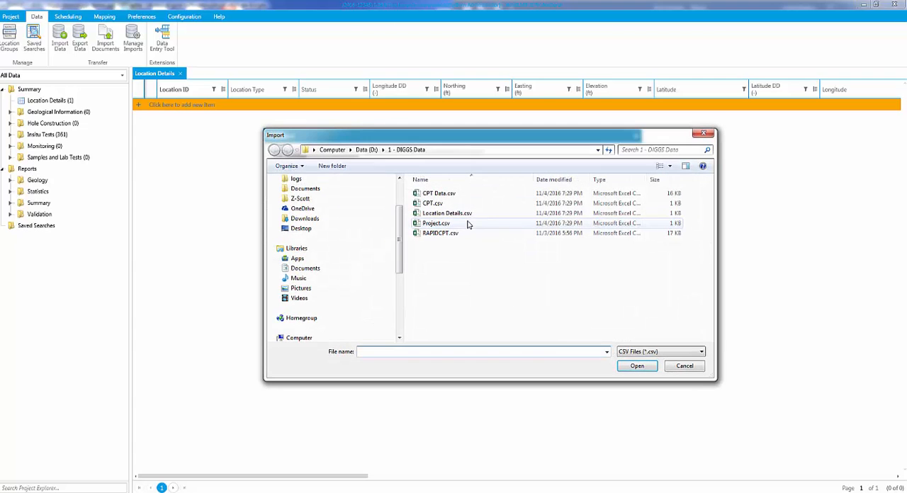
click(440, 194)
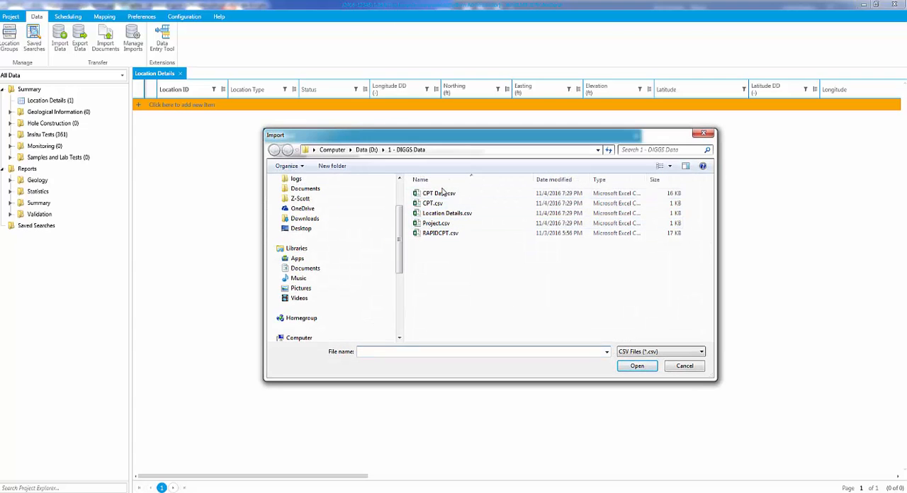
shift+click(436, 213)
click(637, 366)
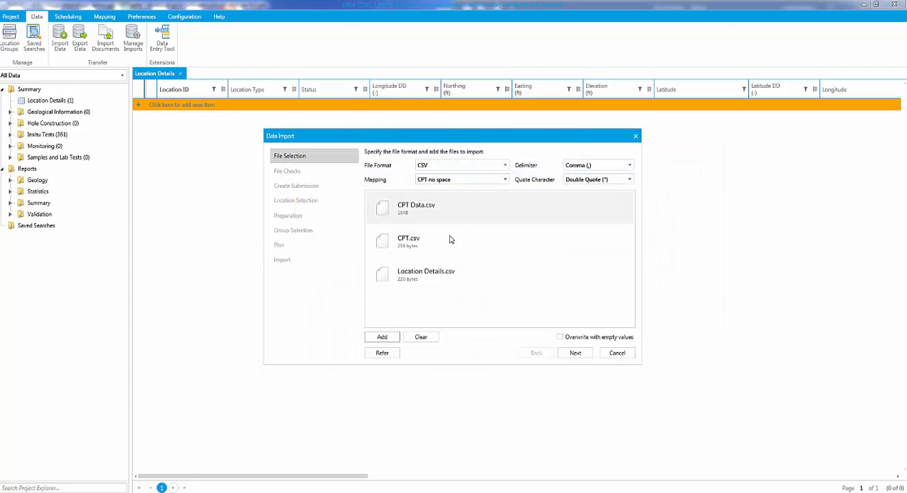
Run the import for location DF_C-6 through the file checks and change plan, and finish it
click(576, 353)
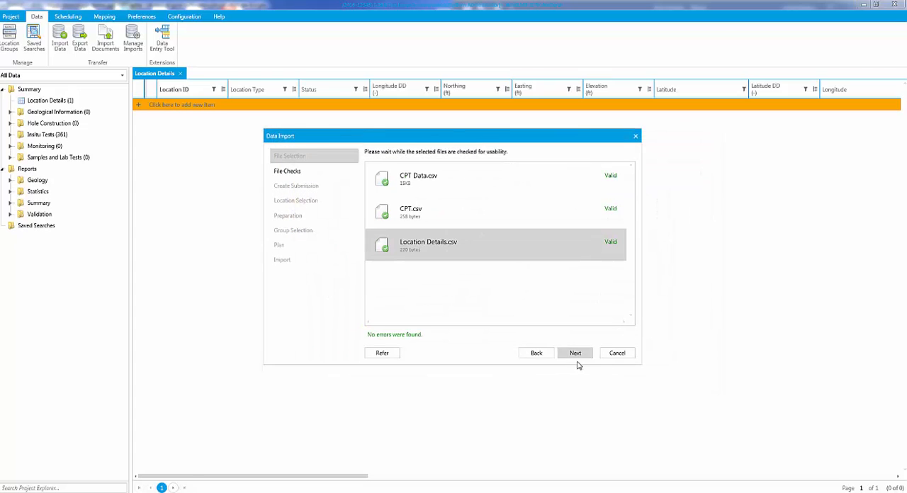
click(576, 356)
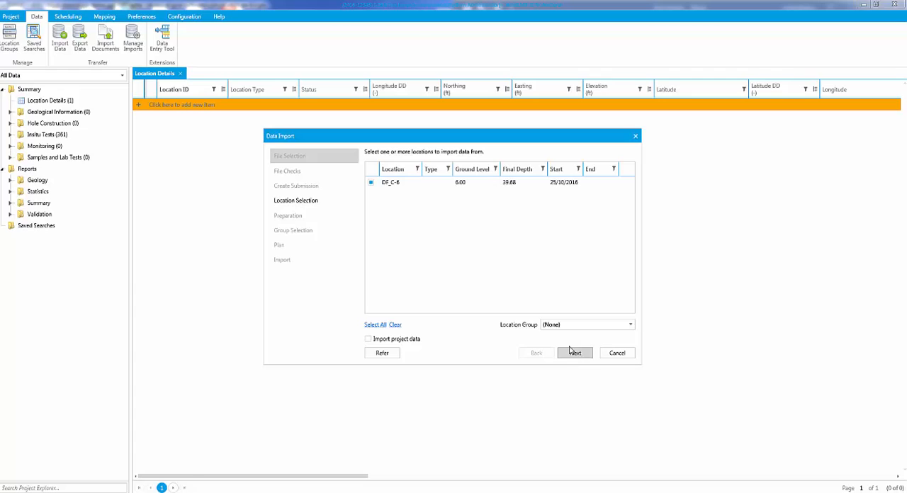
click(576, 356)
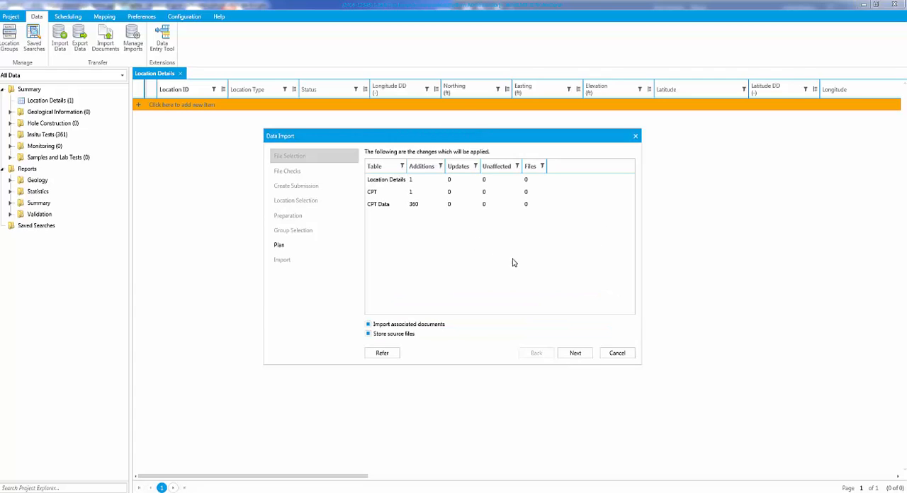
click(577, 354)
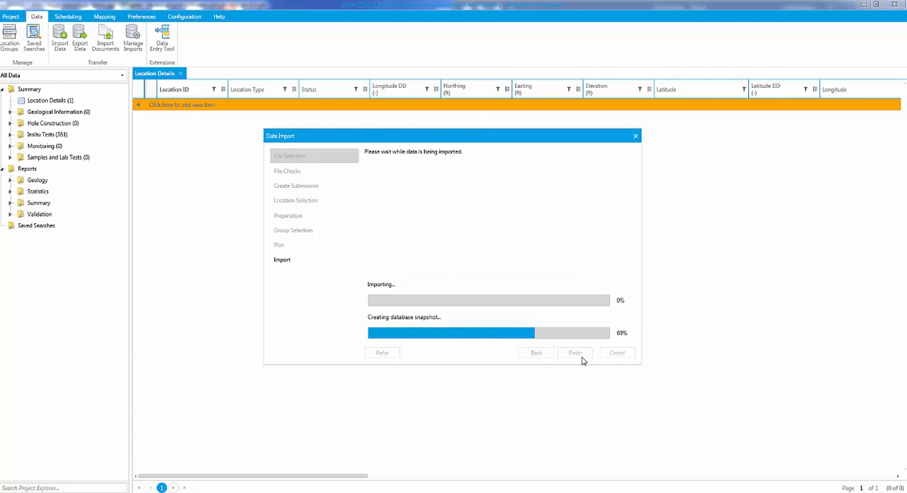
click(581, 356)
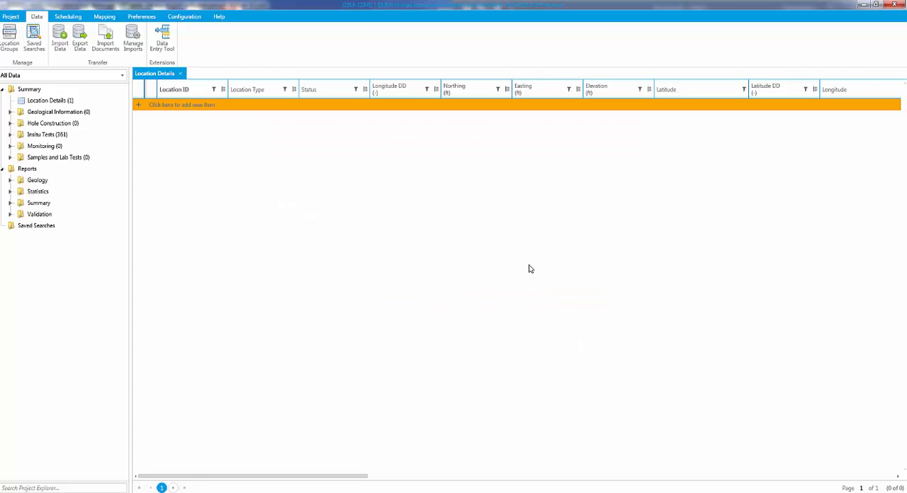
Open a Quick Log for location DF_C-6 using the CPT Report Standard v1 template and look through its plots
click(172, 106)
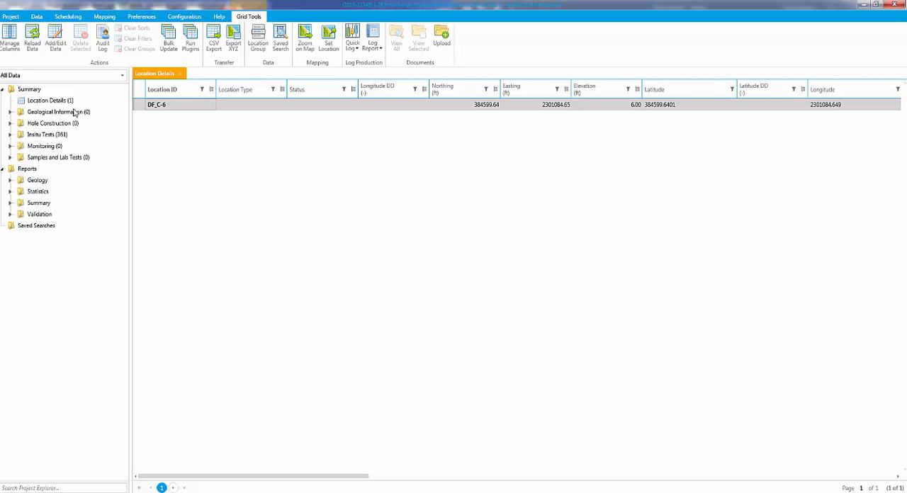
right_click(162, 105)
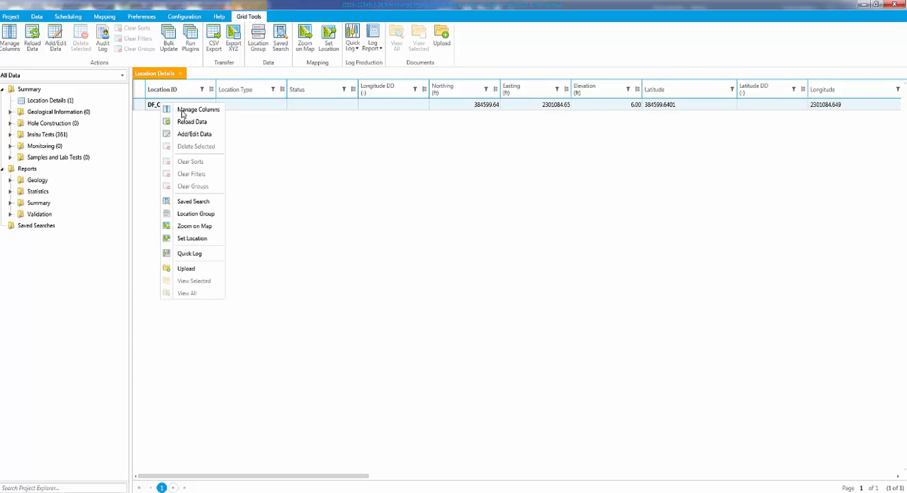
click(188, 260)
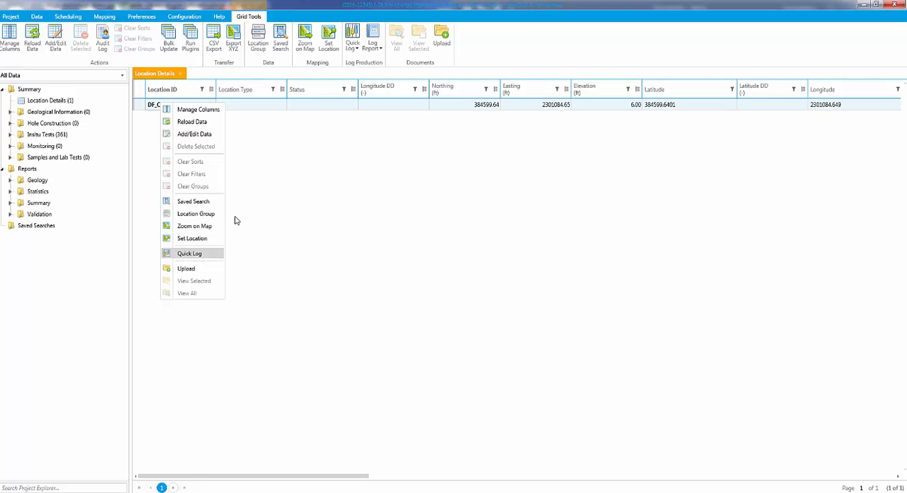
click(237, 32)
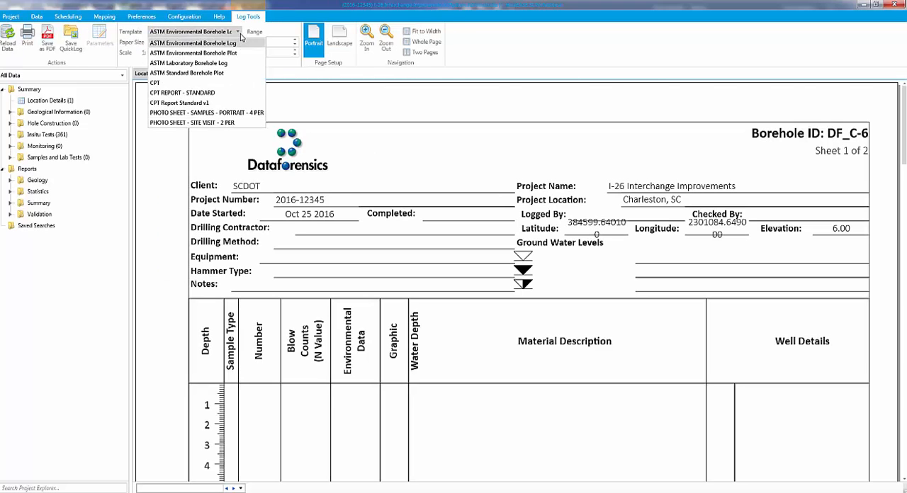
click(206, 89)
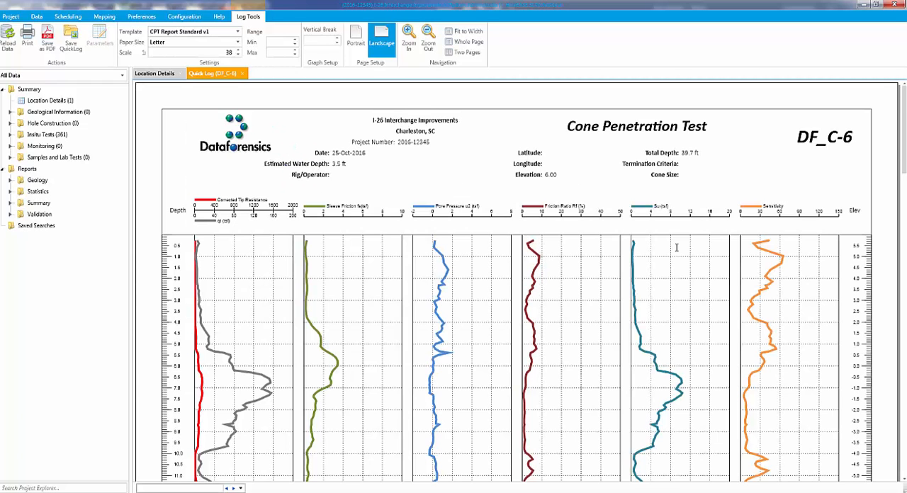
scroll(677, 247, down, 3)
scroll(677, 242, down, 1)
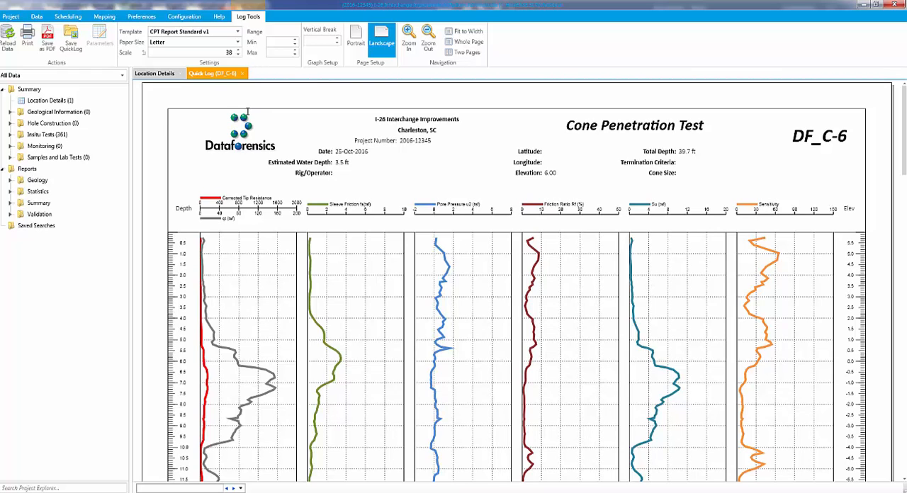
Return to the location details and zoom to DF_C-6 on the map
click(155, 74)
click(157, 106)
right_click(157, 106)
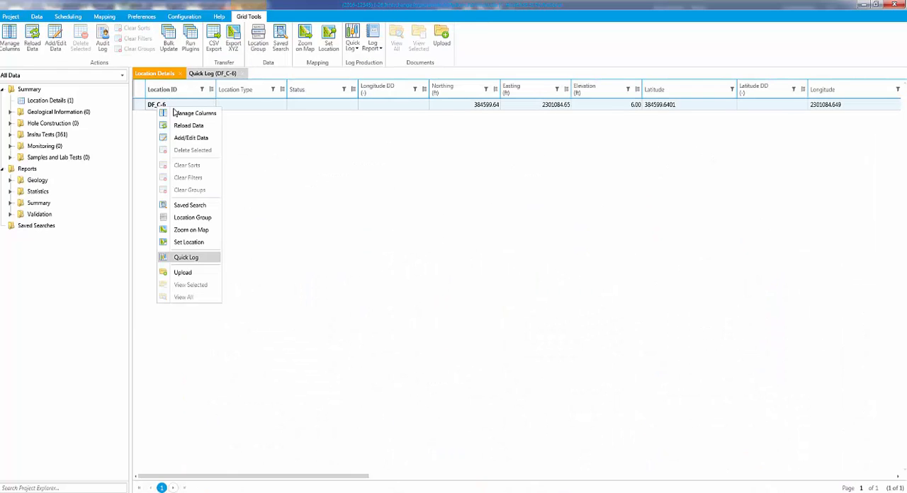
click(192, 231)
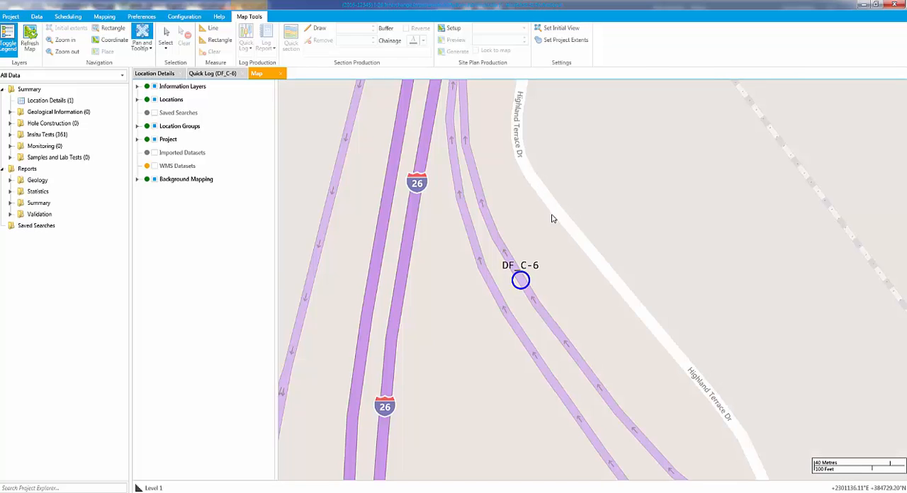
View the road network surrounding location DF_C-6 on the map
scroll(533, 276, down, 1)
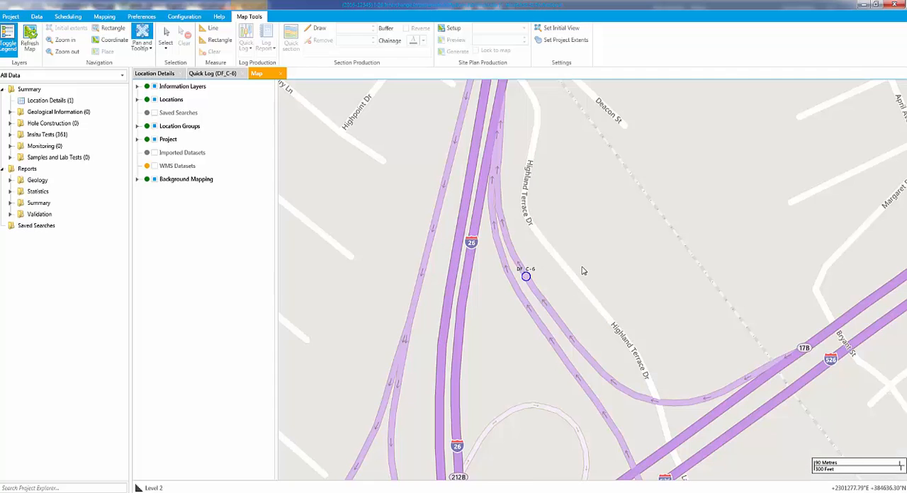
scroll(583, 271, down, 2)
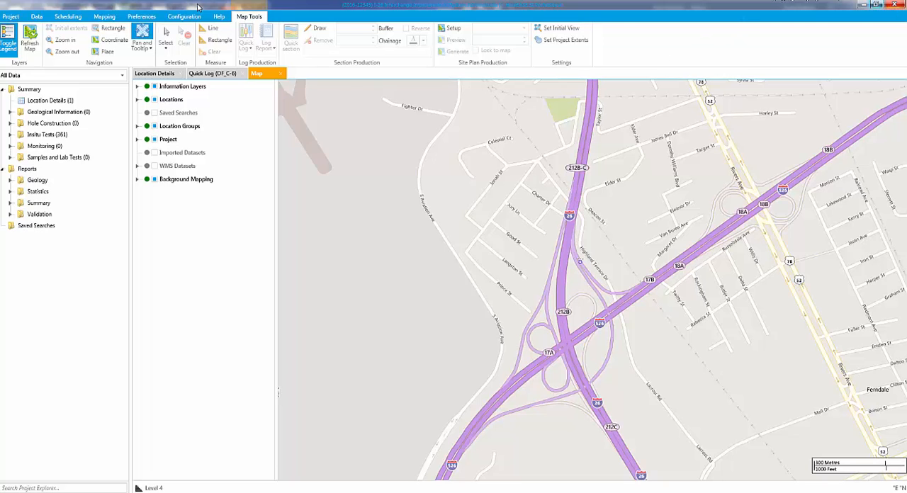
Switch to gINT, import the CPT data from Diggs demo.XML with the preset import configuration, and check the DF_C-6 record and its source file
key(alt+Tab)
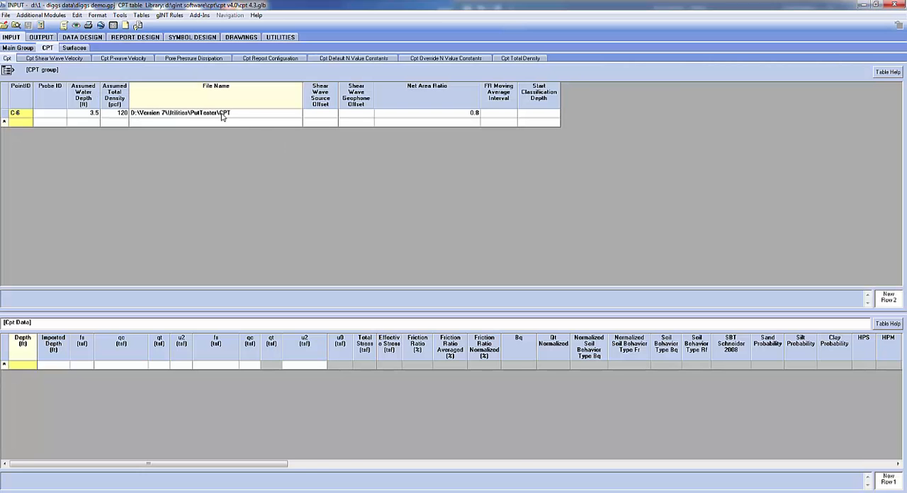
click(31, 116)
click(200, 15)
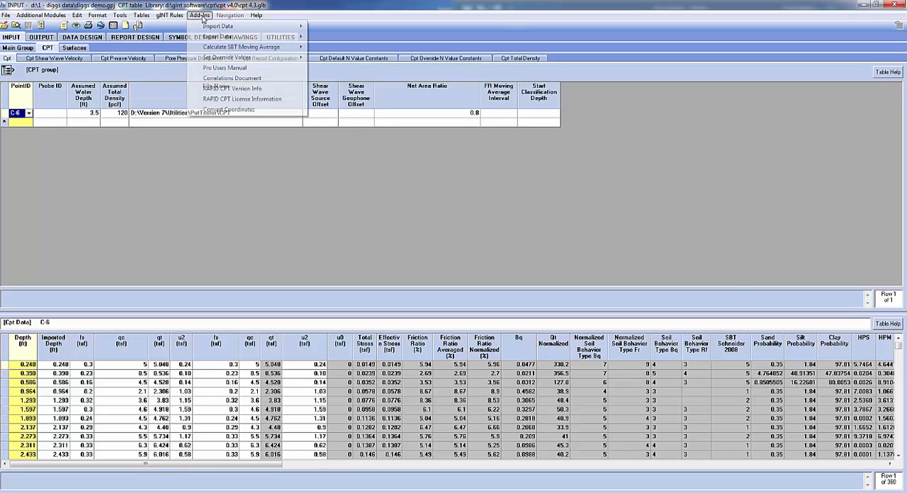
mouse_move(217, 26)
click(427, 113)
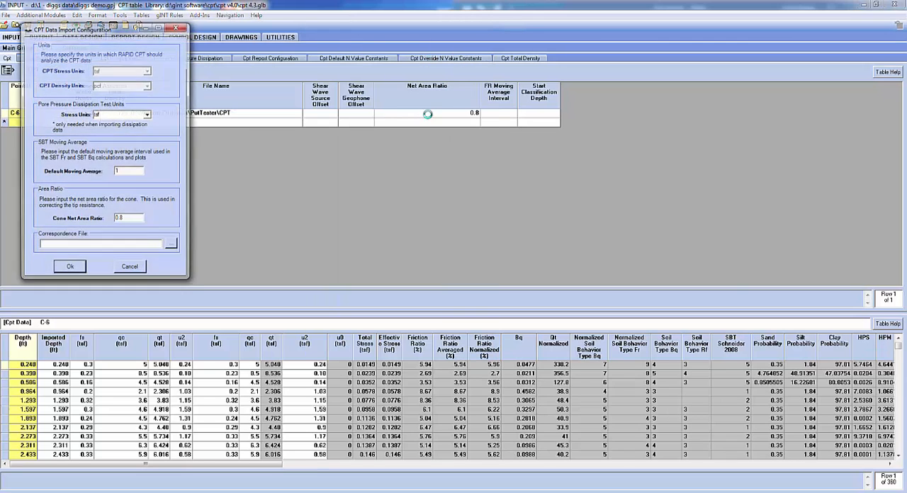
click(78, 268)
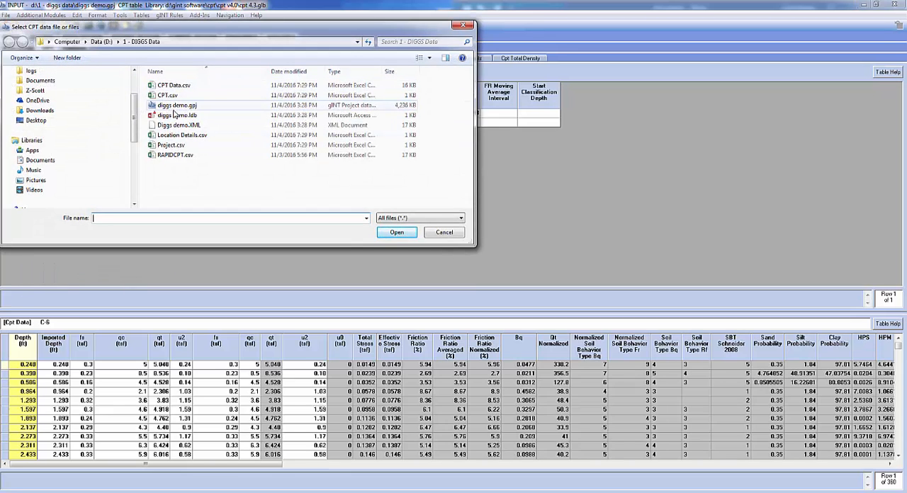
click(172, 126)
double_click(172, 126)
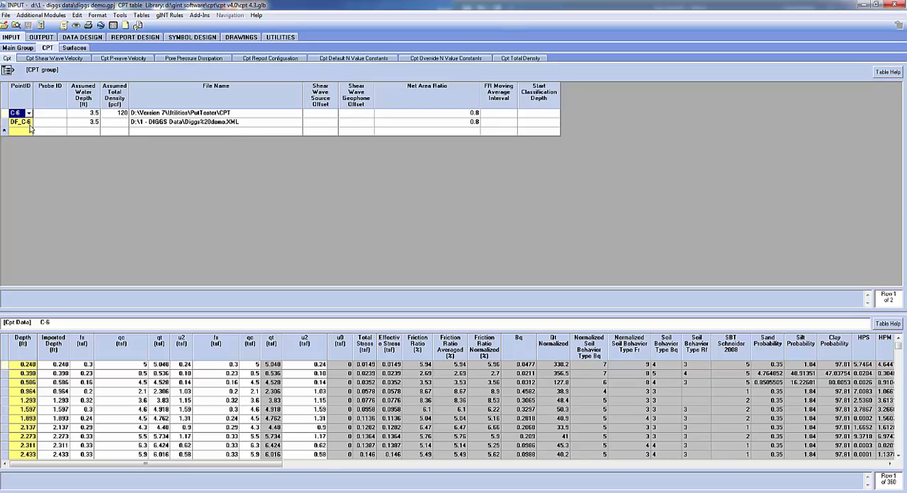
click(29, 124)
click(208, 127)
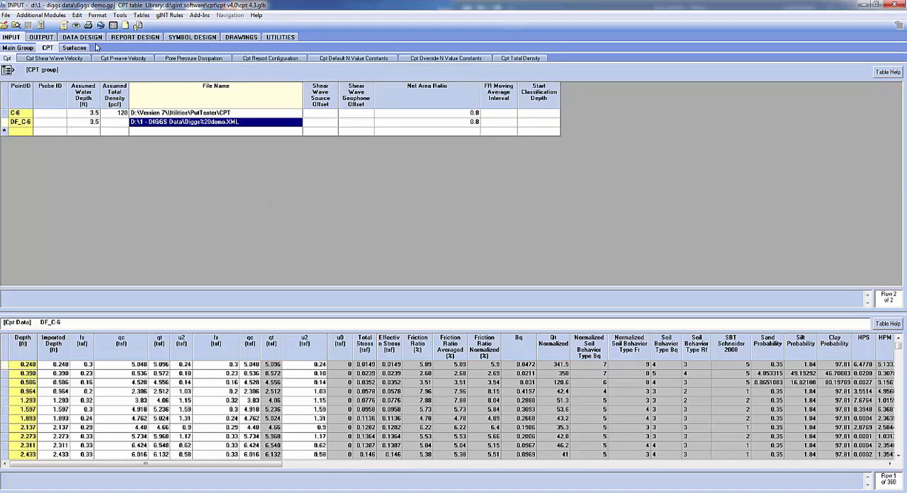
Preview the CPT REPORT - STANDARD log for DF_C-6 only, and close the preview
click(41, 38)
click(34, 51)
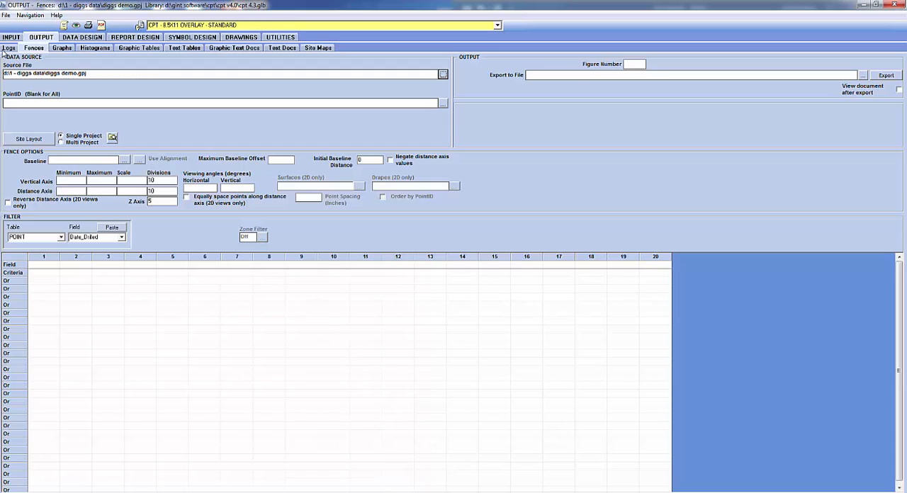
click(9, 48)
click(442, 104)
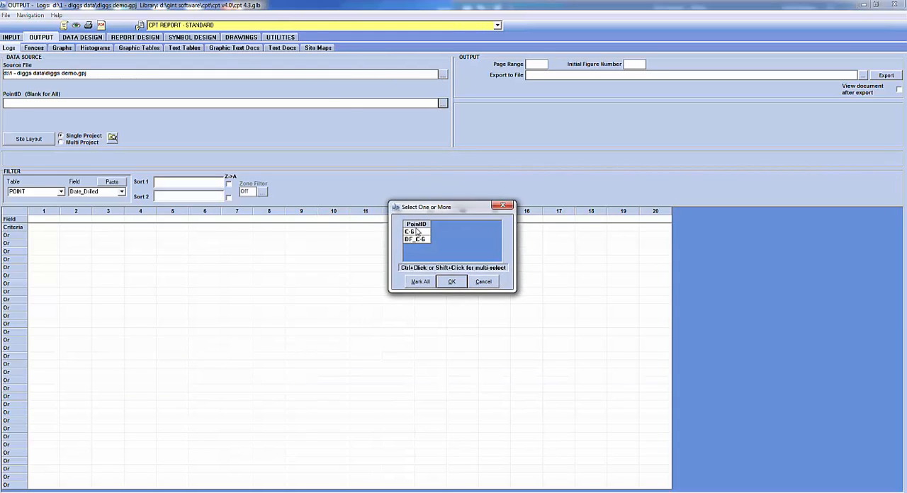
click(422, 237)
click(457, 281)
click(75, 25)
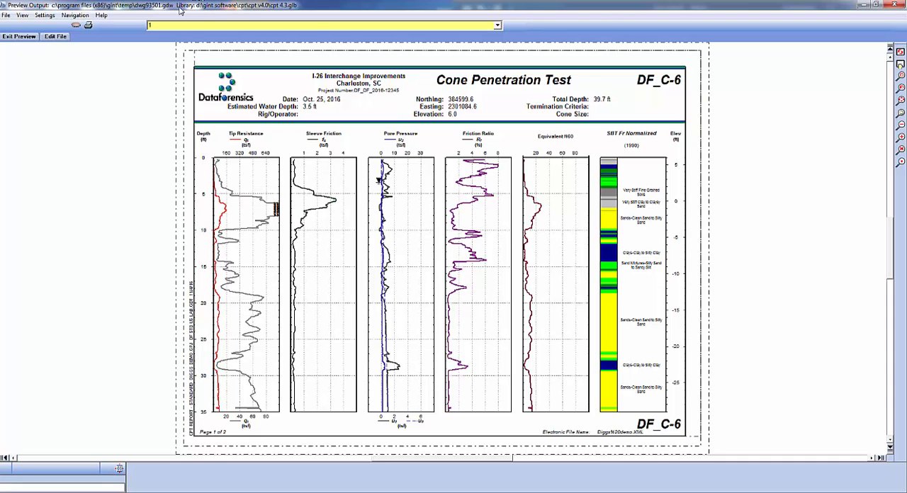
click(19, 37)
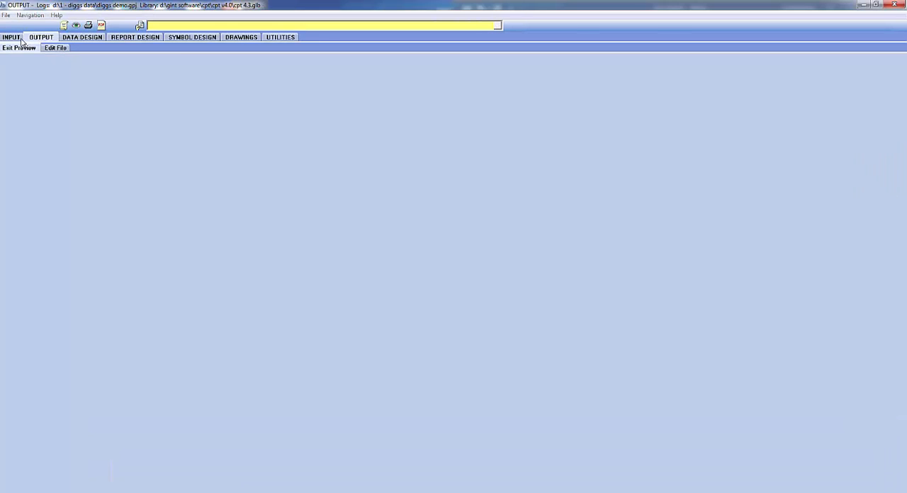
Preview the CPT - 8.5X11 OVERLAY - STANDARD fence report for all points, leaving the drawing number blank
click(46, 49)
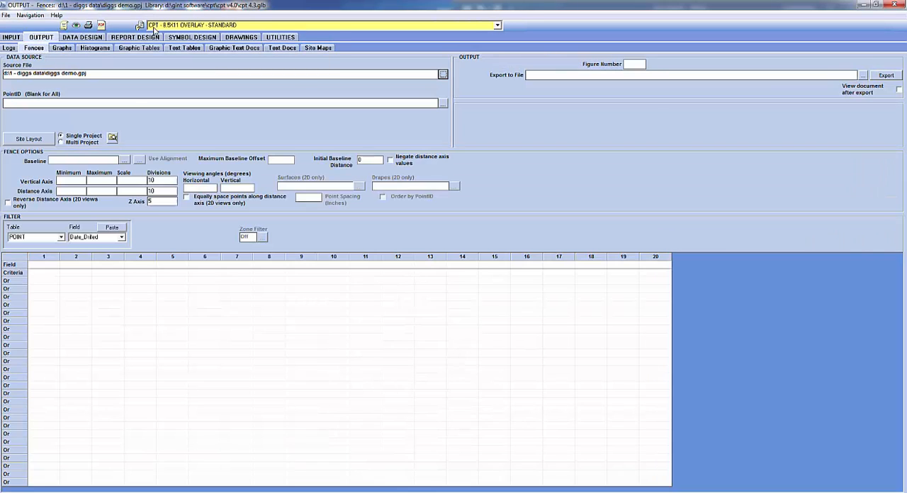
click(77, 25)
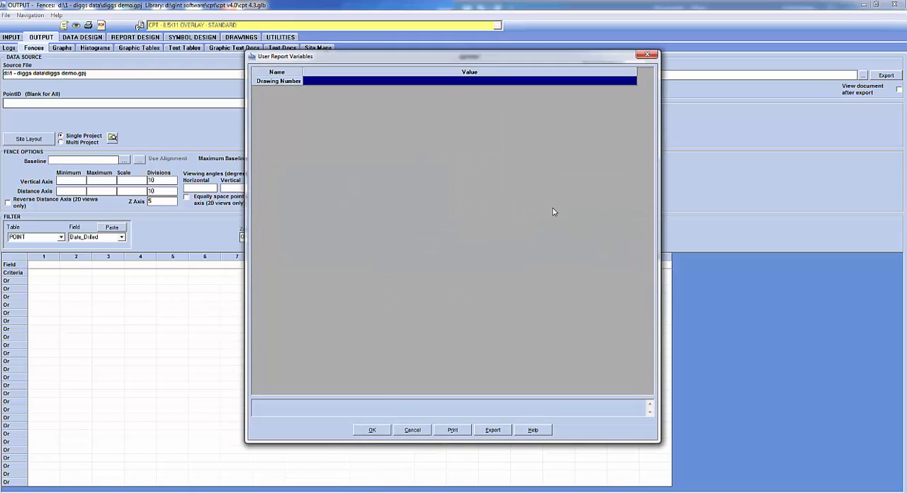
click(371, 429)
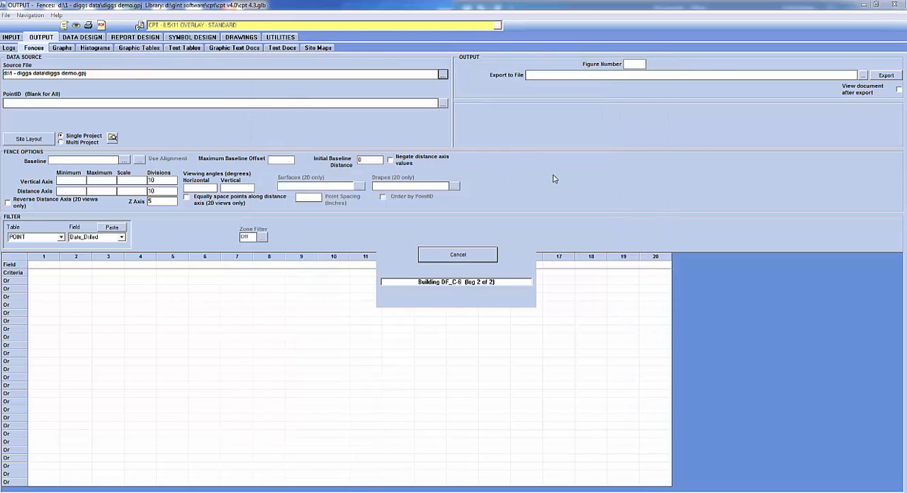